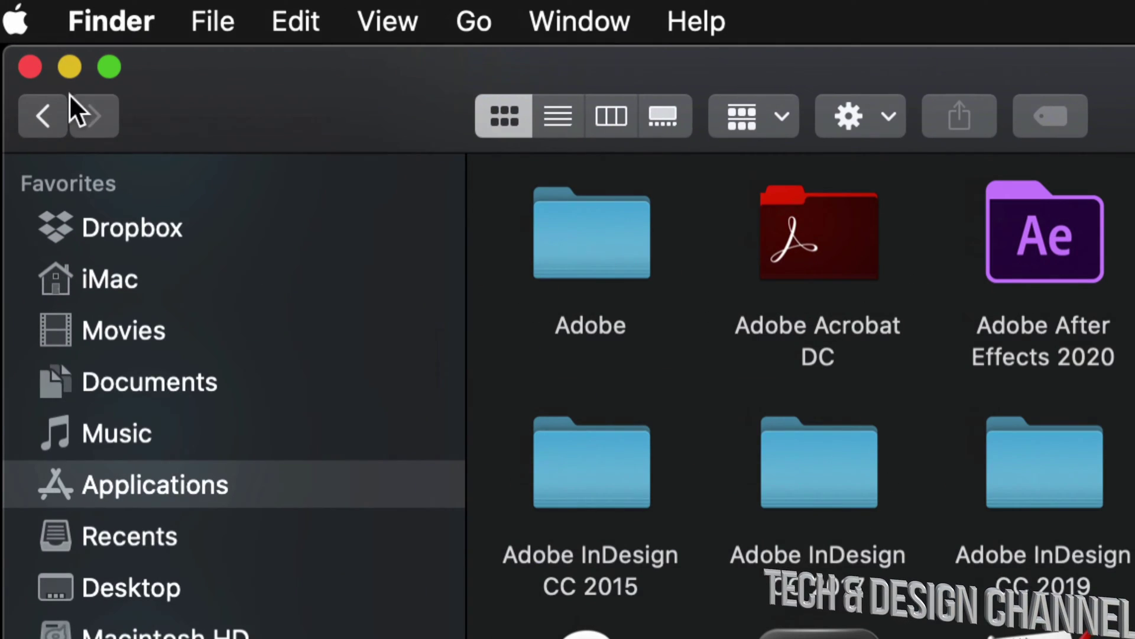
right_click(83, 491)
key("Escape")
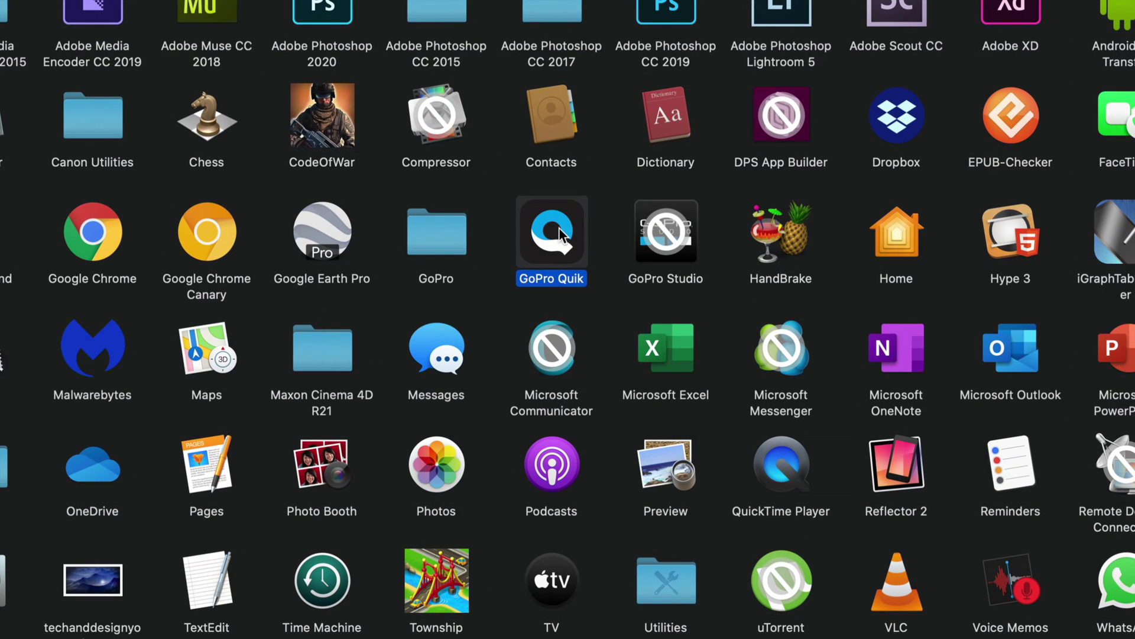
right_click(559, 228)
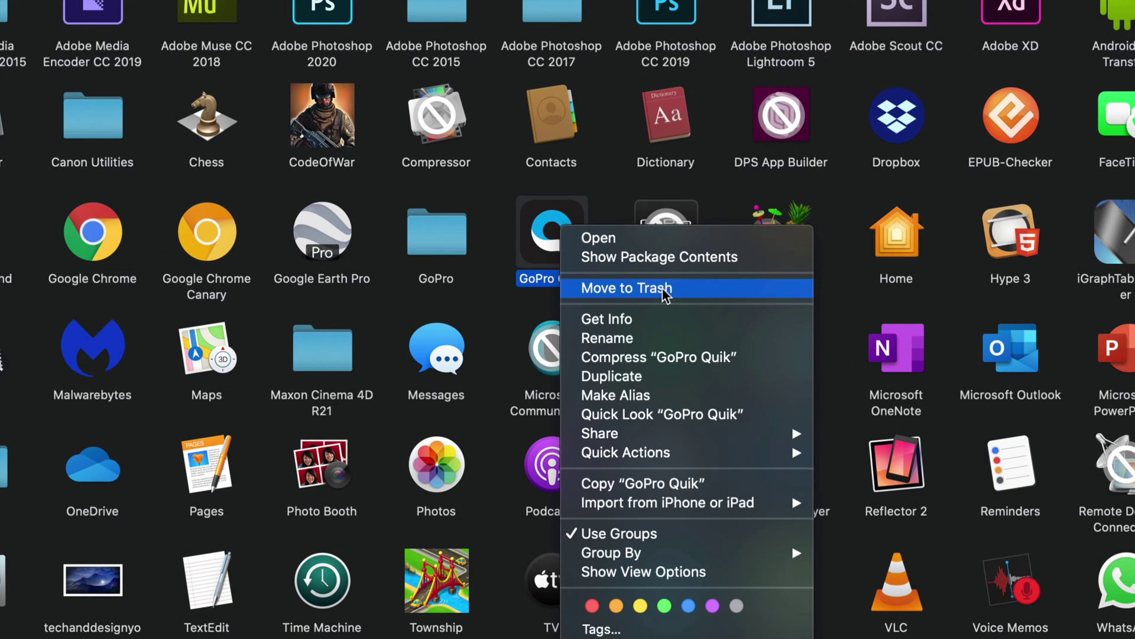
left_click(621, 194)
left_click(621, 193)
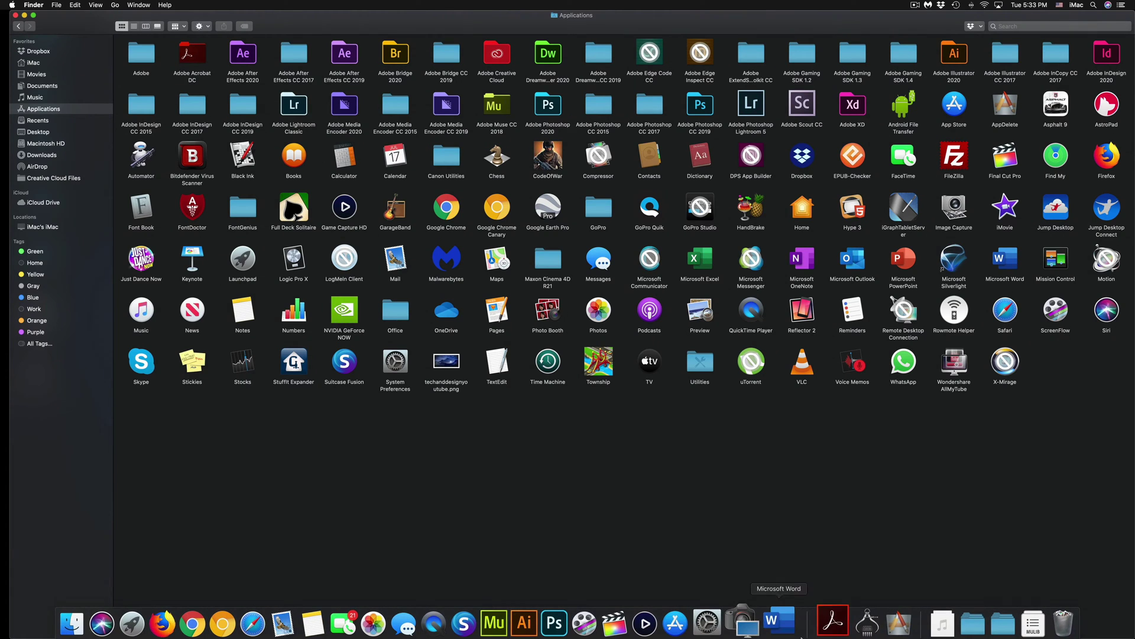
- Drop GoPro Studio into AppDelete so it is listed, checked, with its related files
left_click(884, 618)
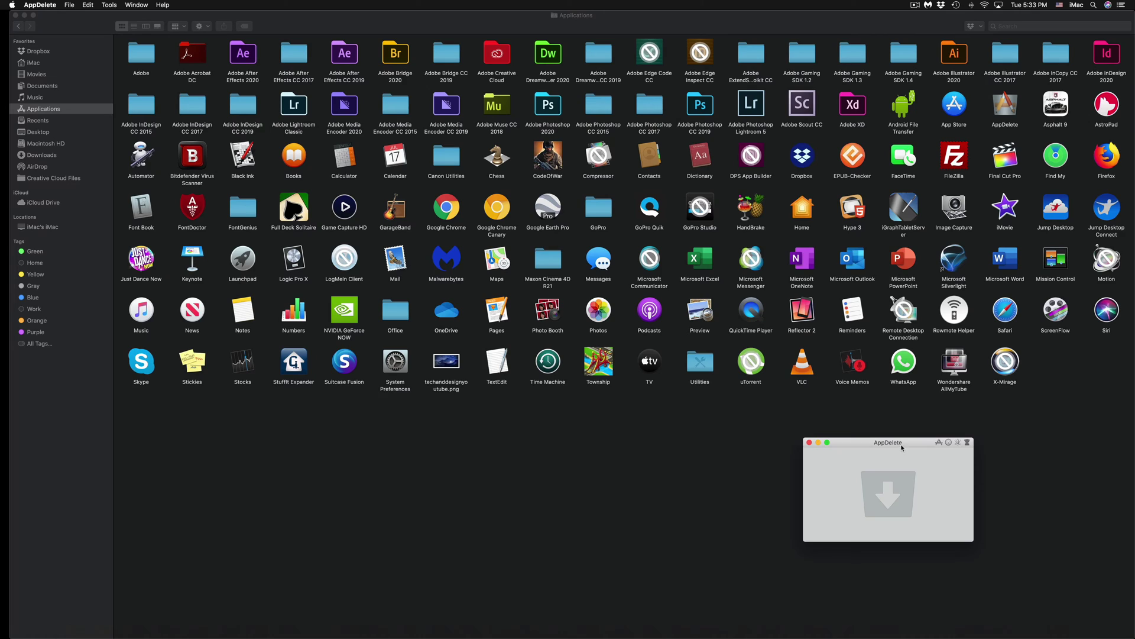
mouse_move(901, 448)
left_mouse_down()
mouse_move(611, 204)
mouse_move(609, 180)
left_mouse_up()
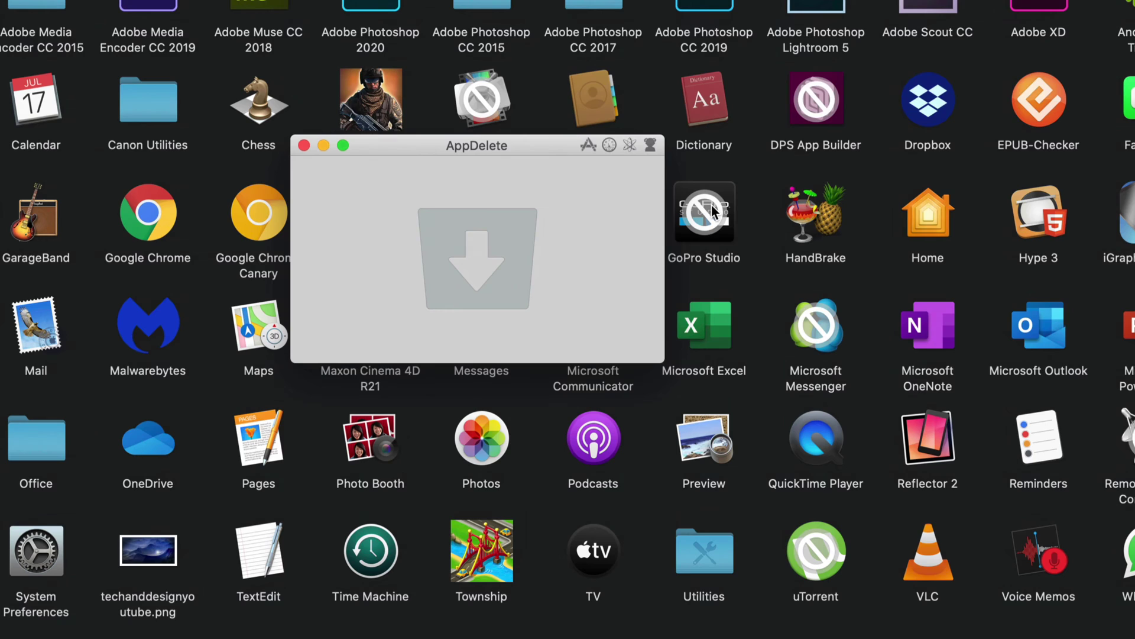
left_click(714, 213)
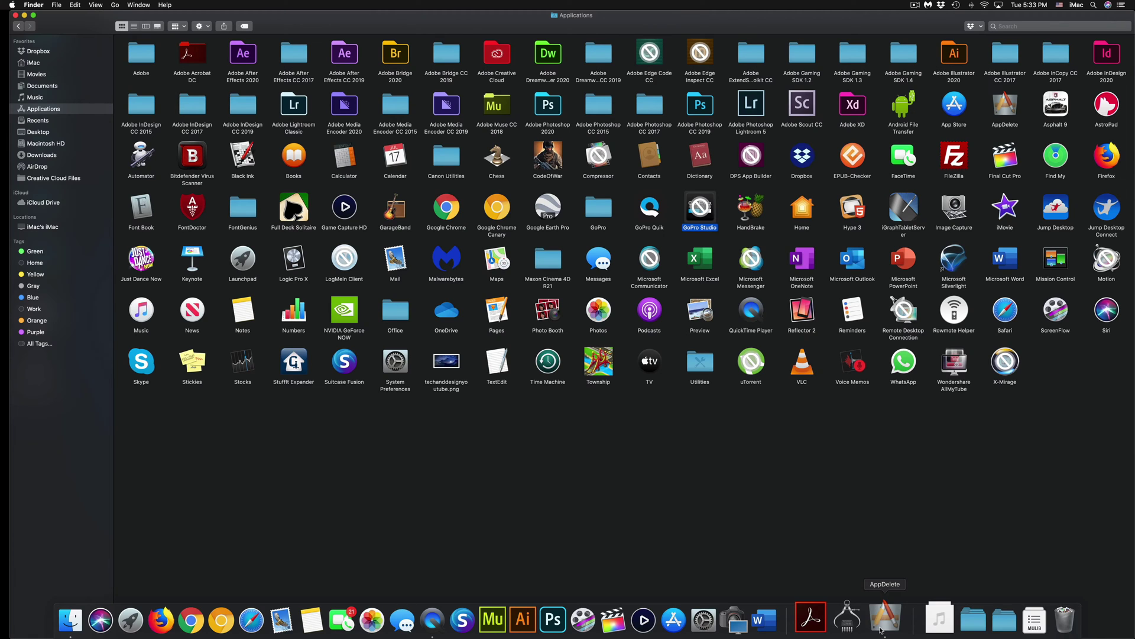
left_click(884, 618)
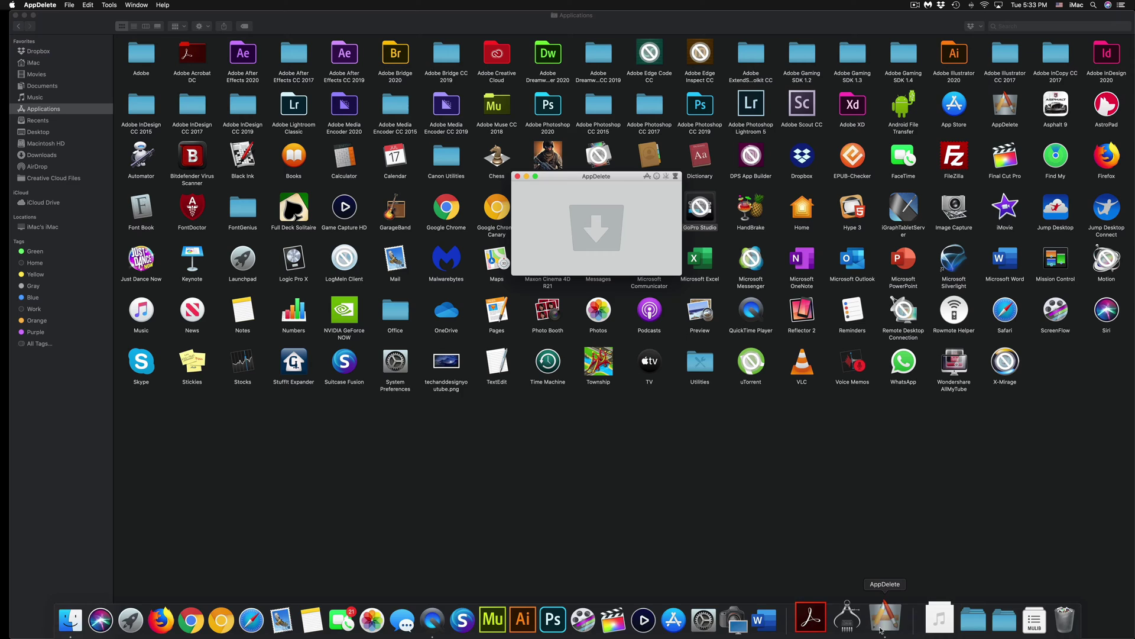
mouse_move(700, 208)
left_mouse_down()
mouse_move(741, 191)
mouse_move(616, 214)
left_mouse_up()
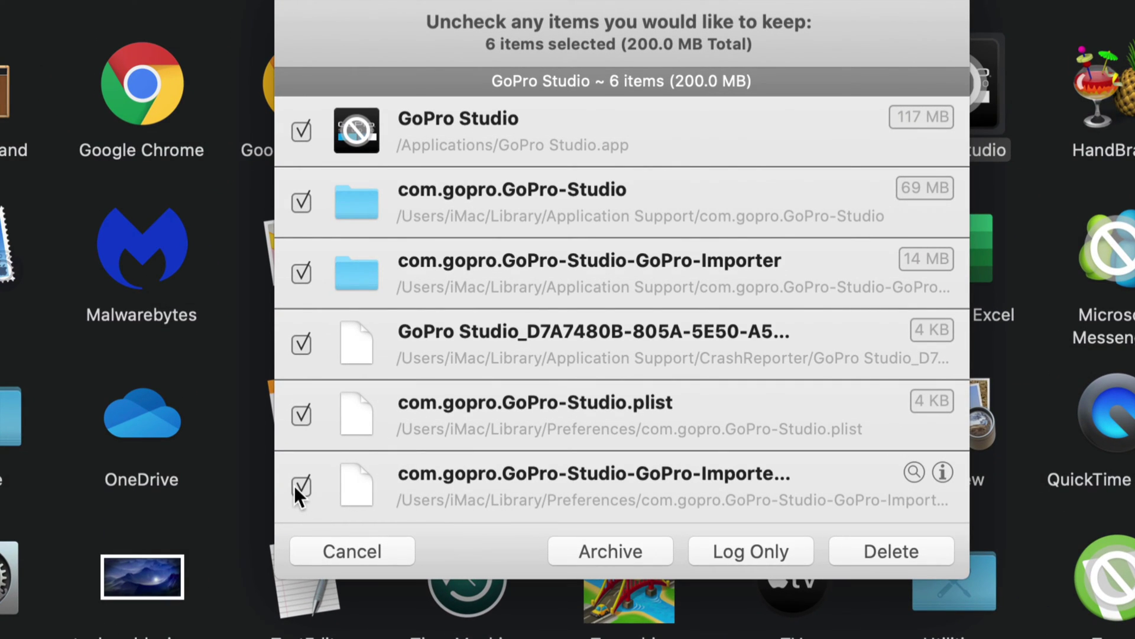
- Keep the plist and importer files checked, then delete GoPro Studio with password authorization
left_click(299, 485)
left_click(300, 414)
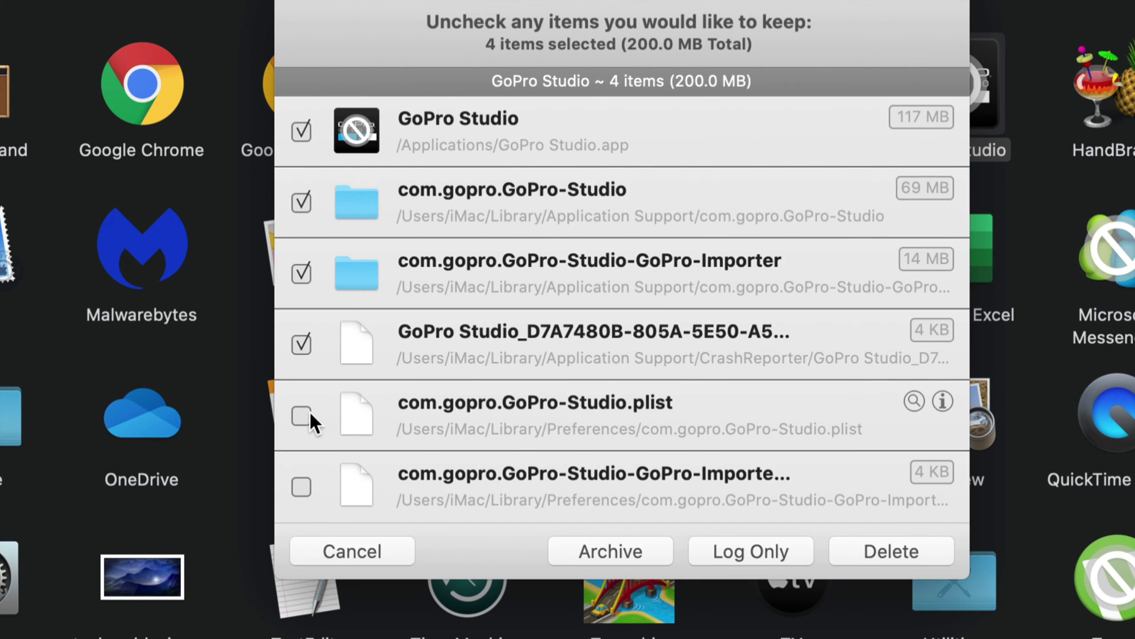
left_click(301, 414)
left_click(300, 485)
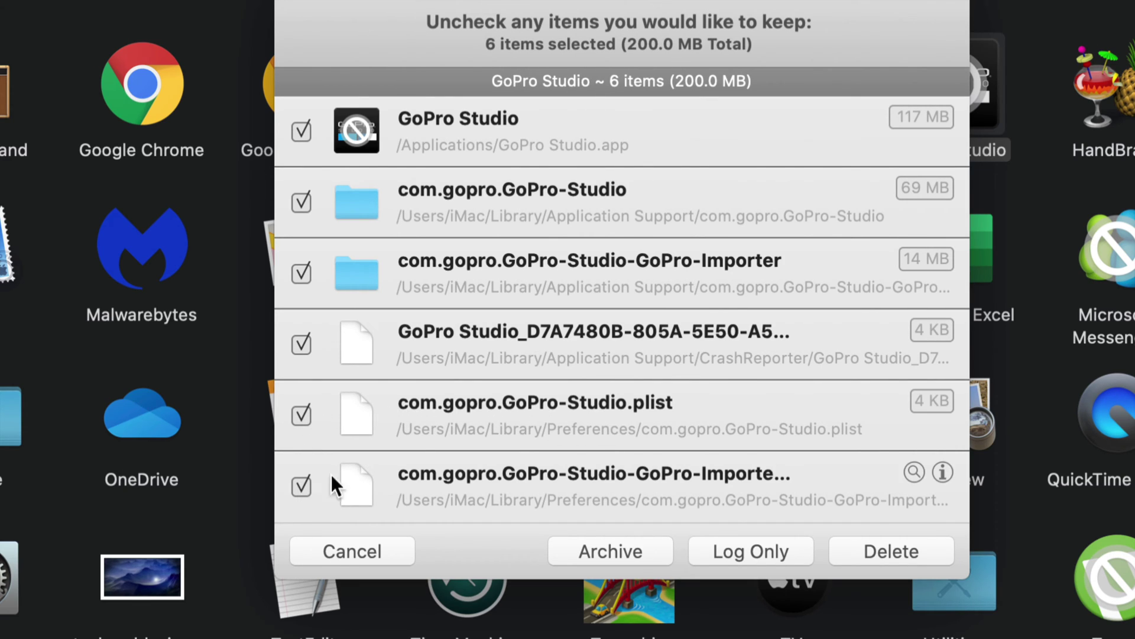
left_click(903, 543)
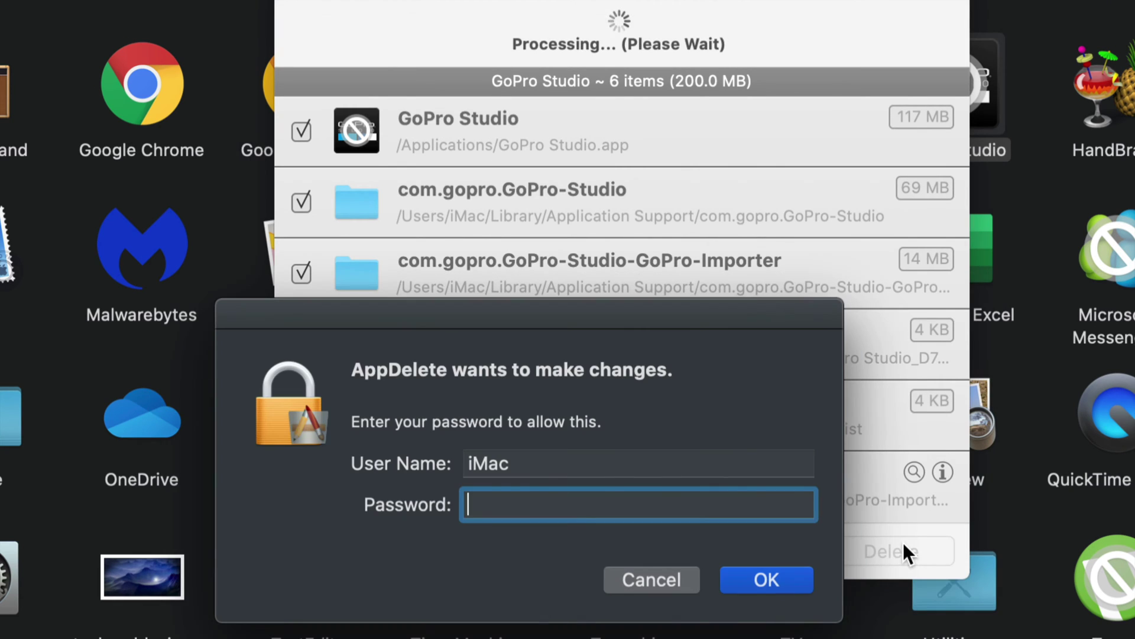
left_click(773, 575)
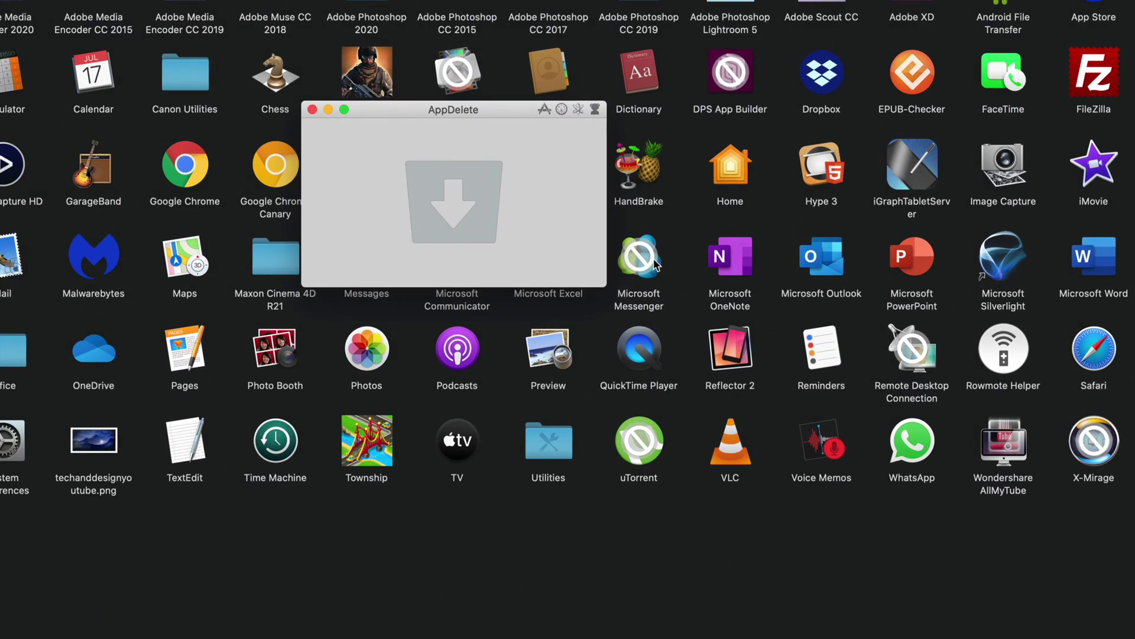
- Send Microsoft Messenger to the Trash with Cmd+Delete and authorize the move
left_click(654, 263)
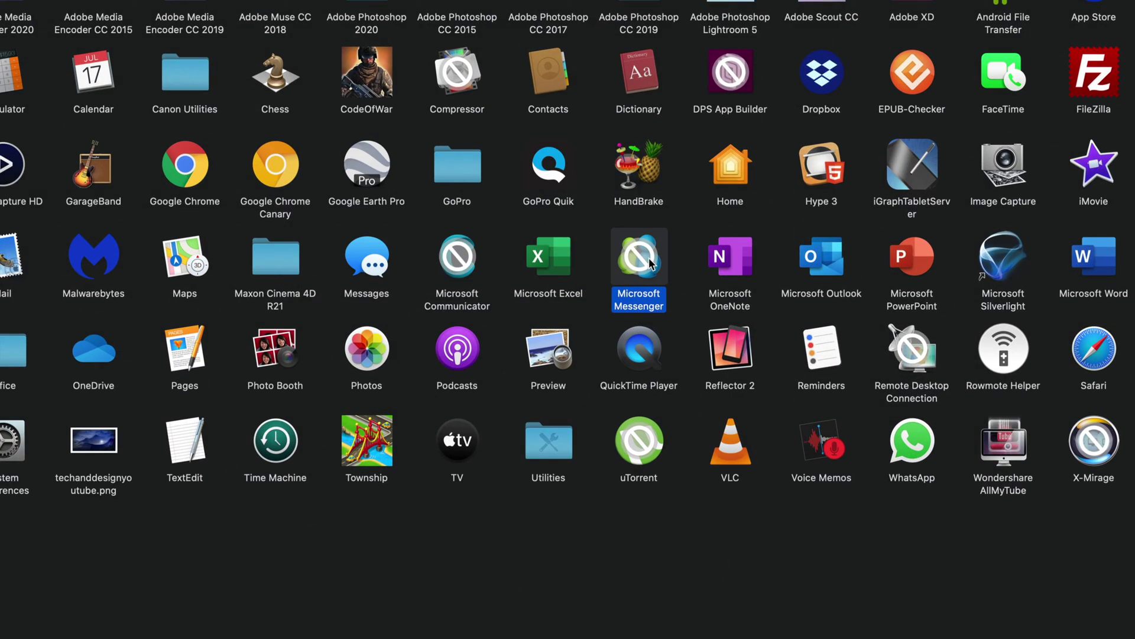
key("super+BackSpace")
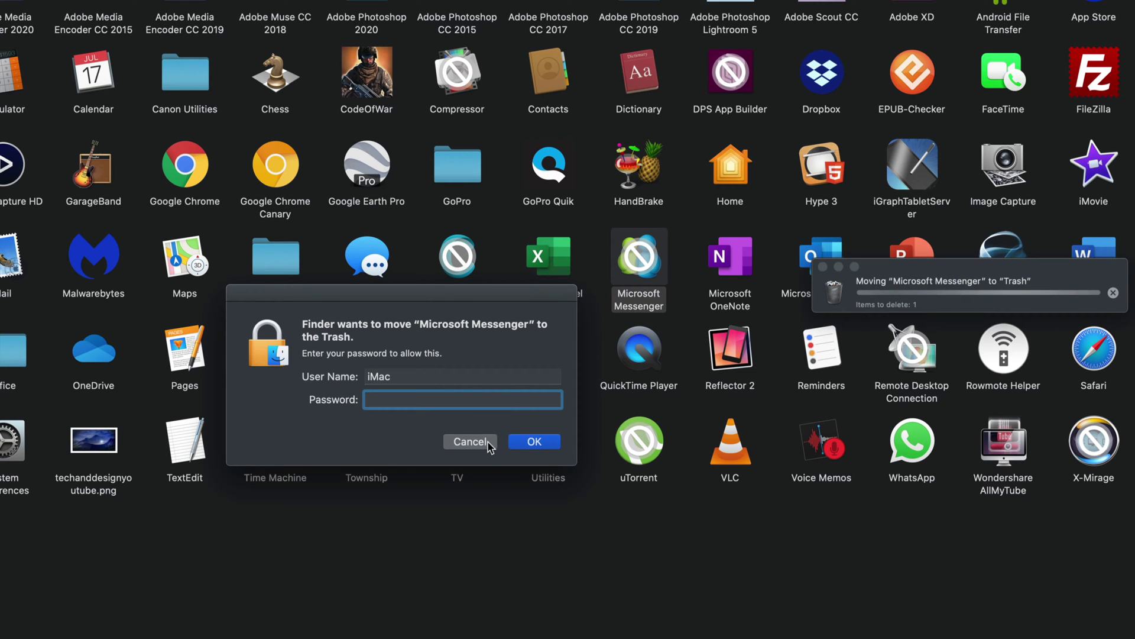
left_click(535, 441)
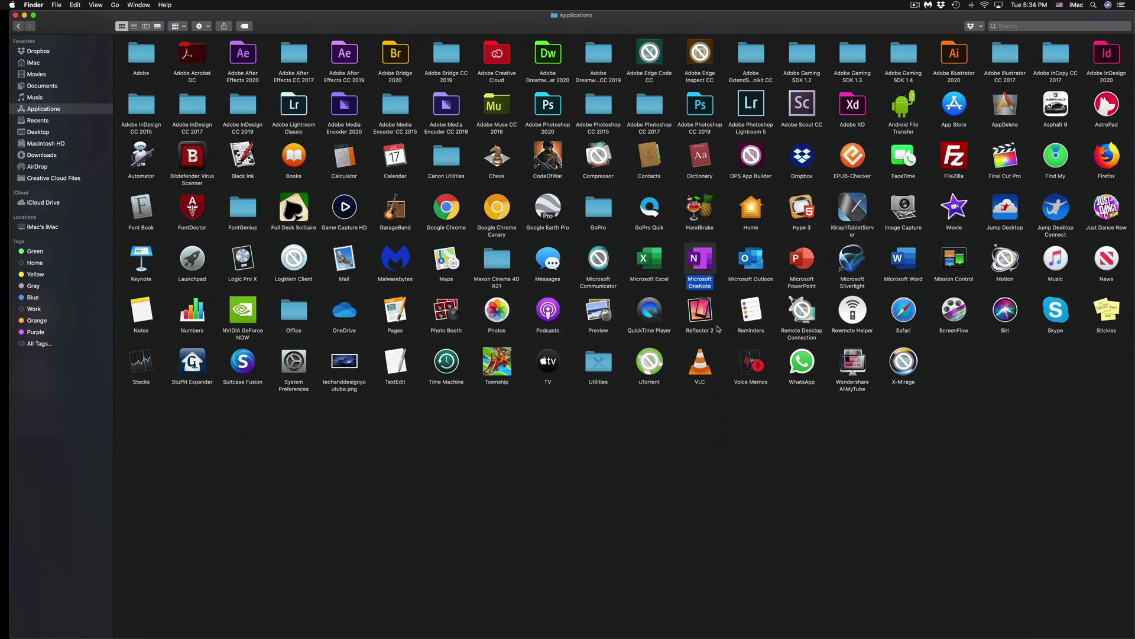
- Drop Microsoft Communicator into AppDelete and delete it with its three related files
key("super+Tab")
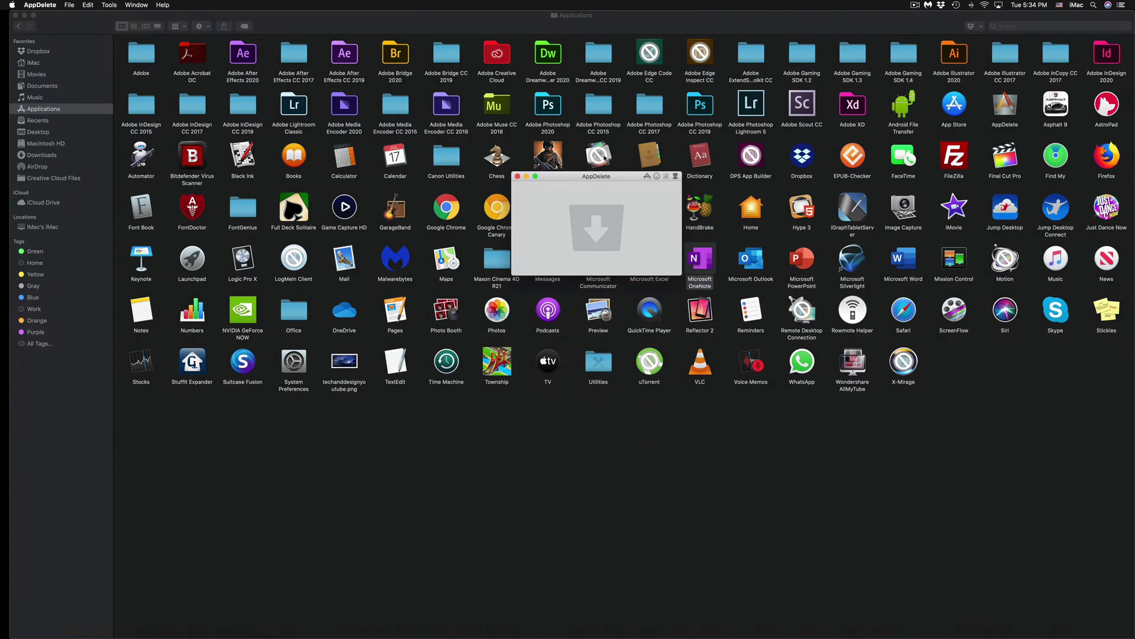
mouse_move(610, 174)
left_mouse_down()
mouse_move(509, 215)
mouse_move(486, 238)
left_mouse_up()
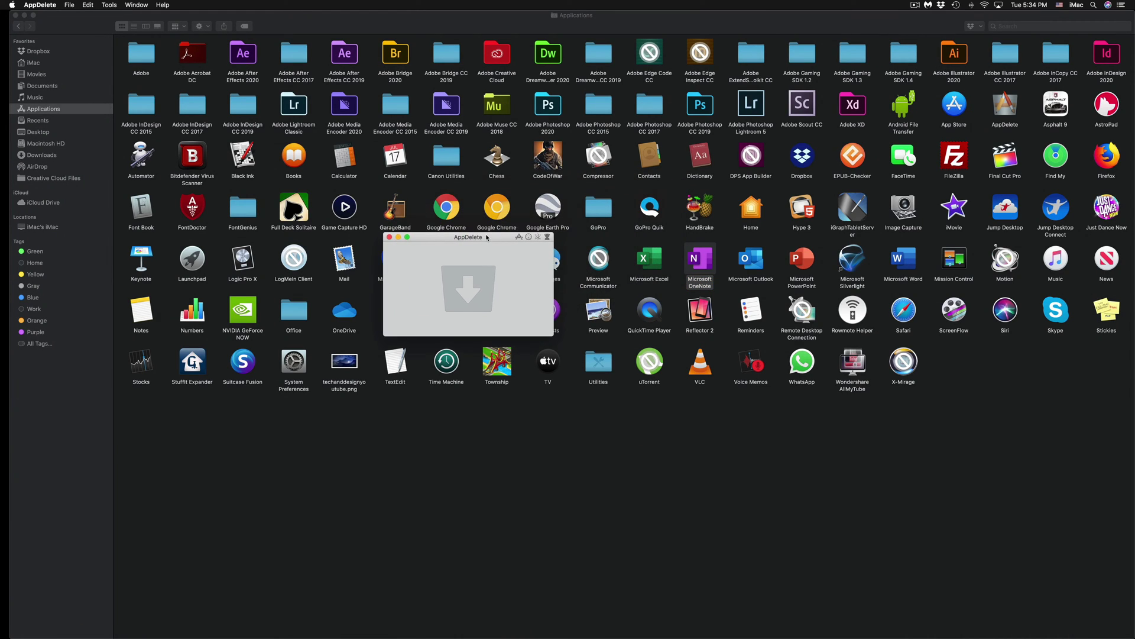
left_click_drag(598, 262, 467, 283)
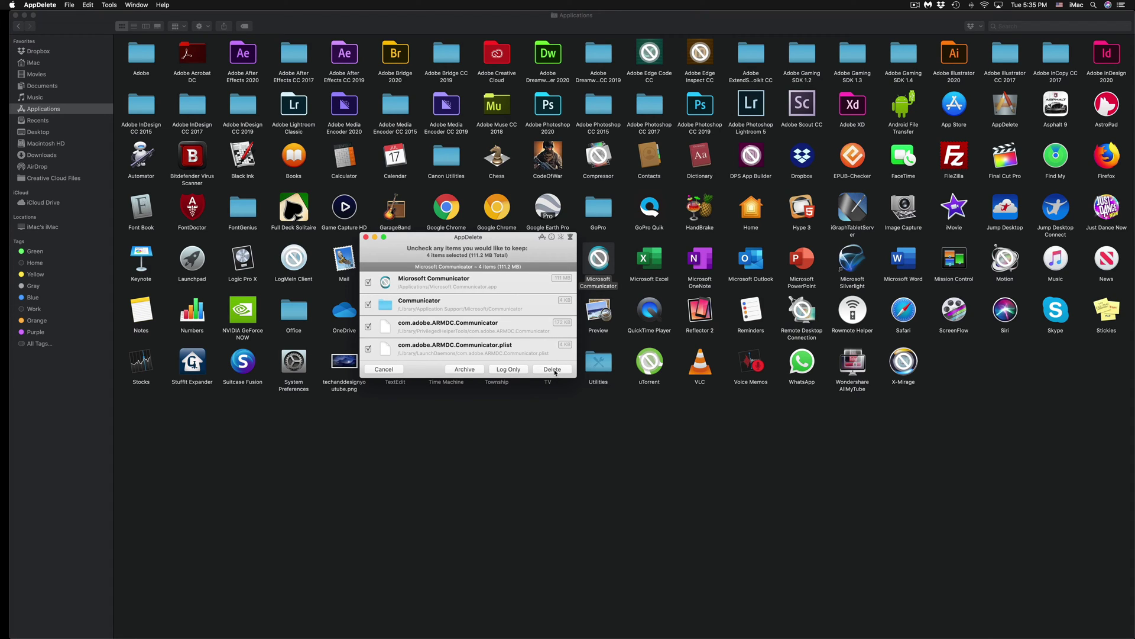
left_click(555, 370)
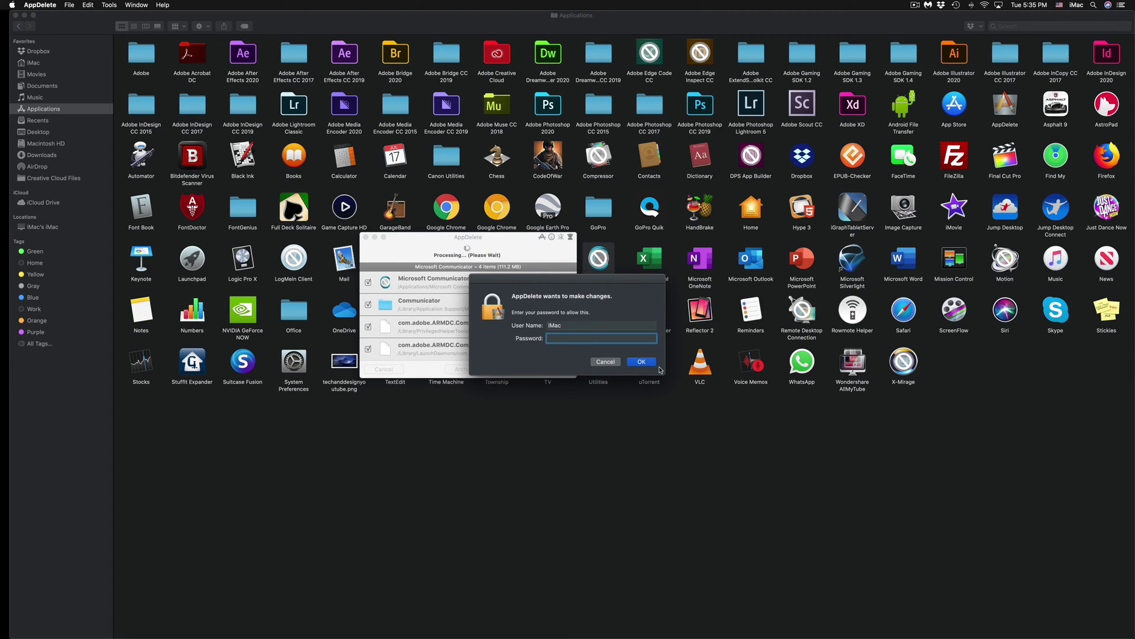
left_click(645, 362)
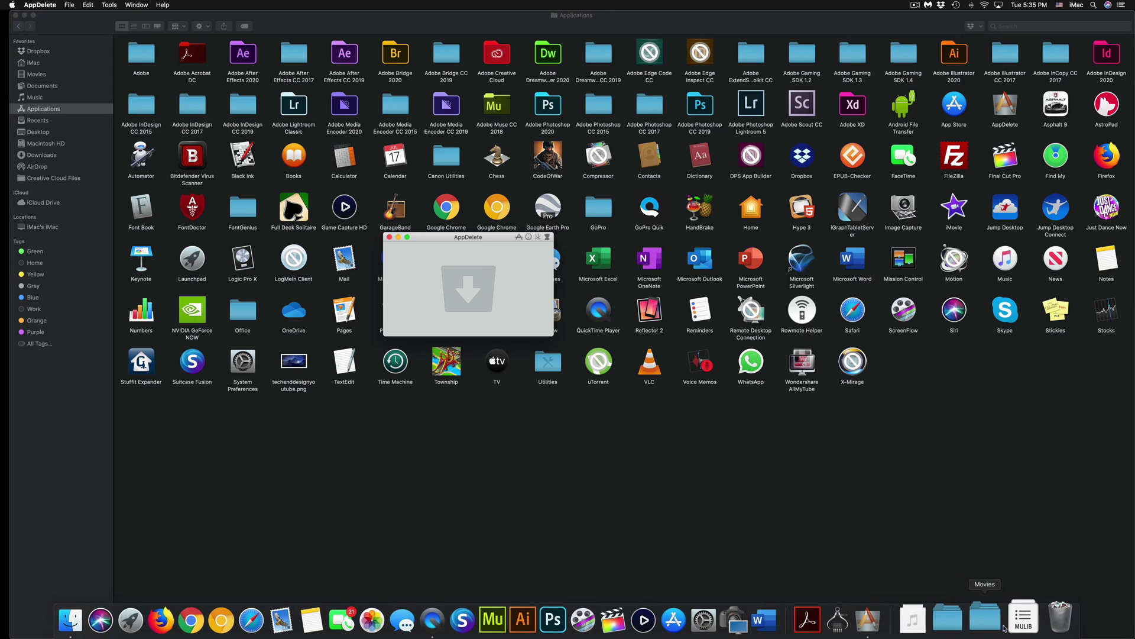
- Empty the Trash from its Dock menu and confirm the permanent erase
right_click(1048, 615)
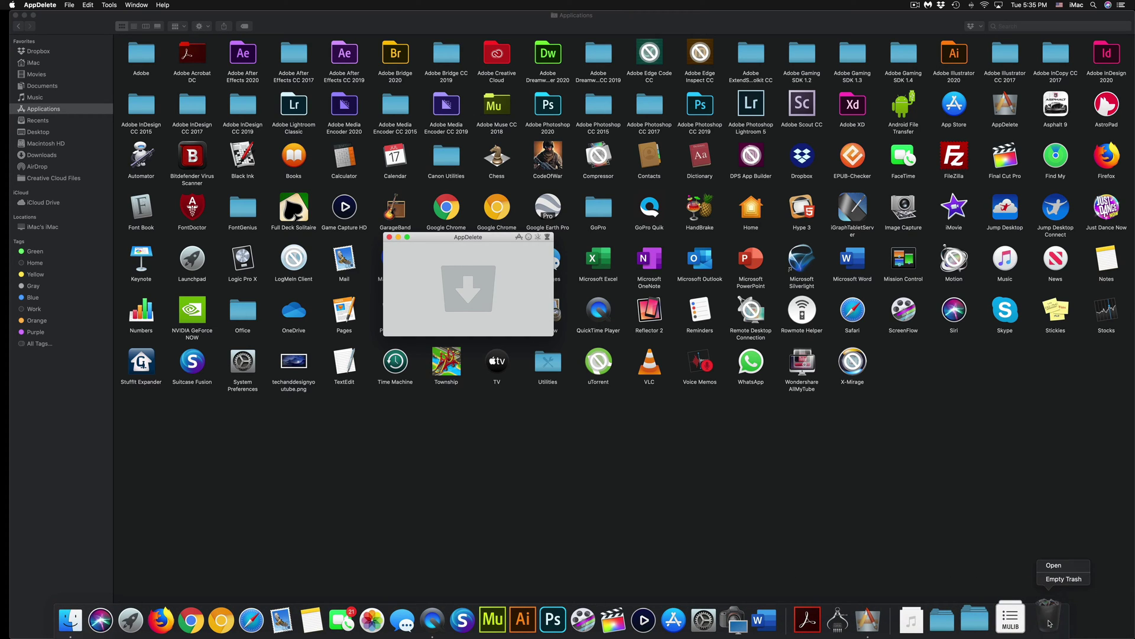
left_click(1060, 582)
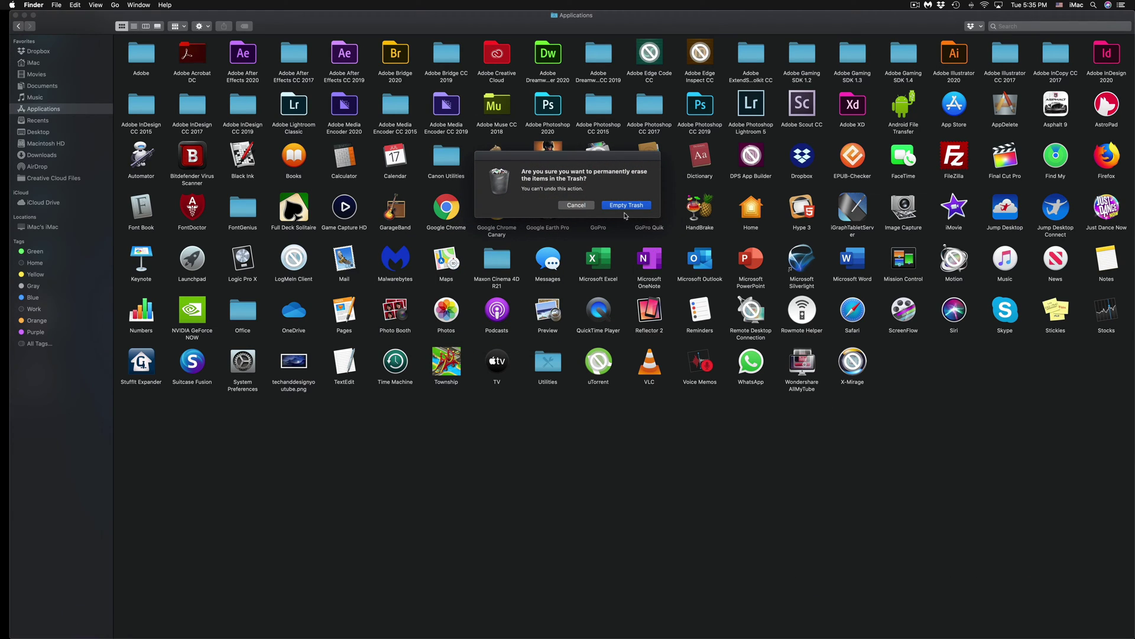
left_click(632, 207)
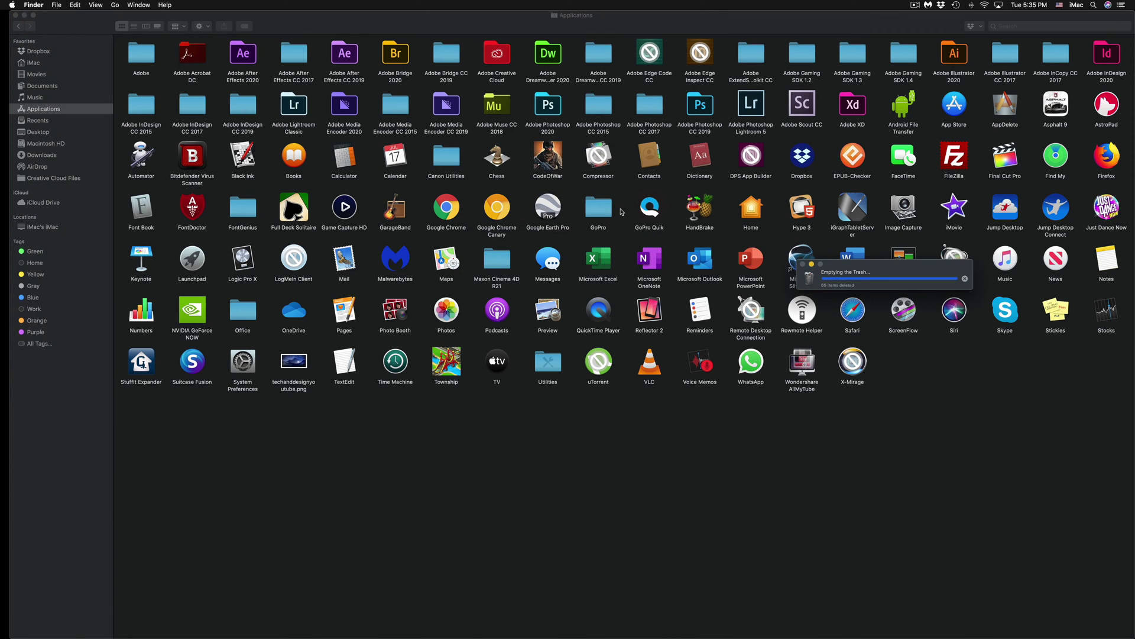